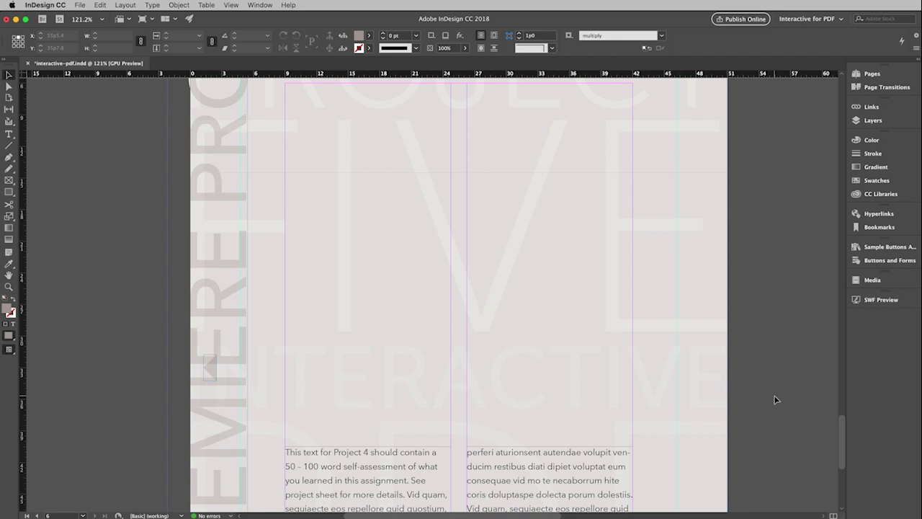
Place p4-shrimp-cocktail-500.mp4 from the imports folder and position its frame above both text columns.
{"action": "left_click", "coordinate": [80, 5]}
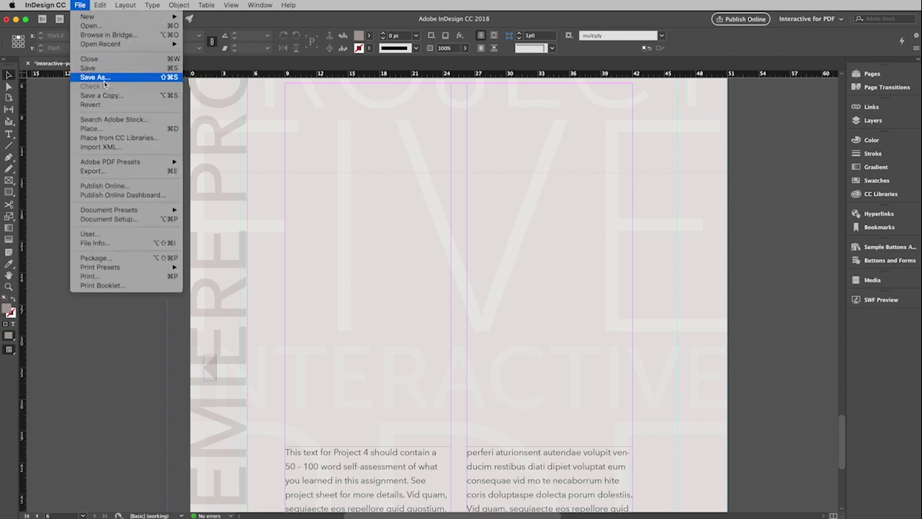
{"action": "left_click", "coordinate": [106, 129]}
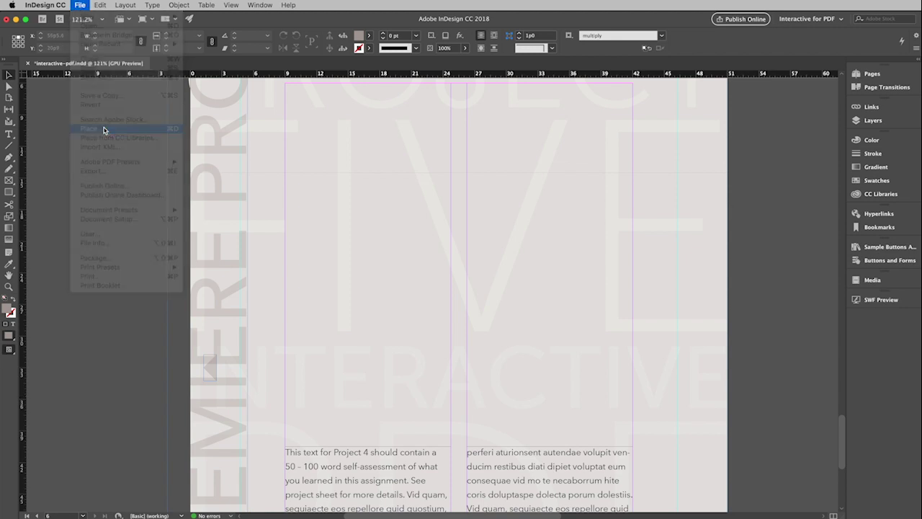
{"action": "left_click_drag", "start_coordinate": [497, 124], "coordinate": [302, 139]}
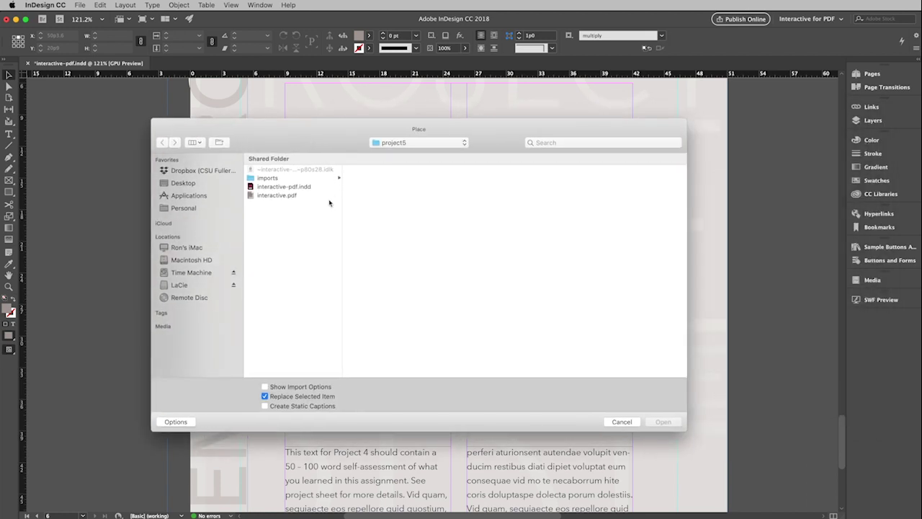
{"action": "left_click", "coordinate": [333, 178]}
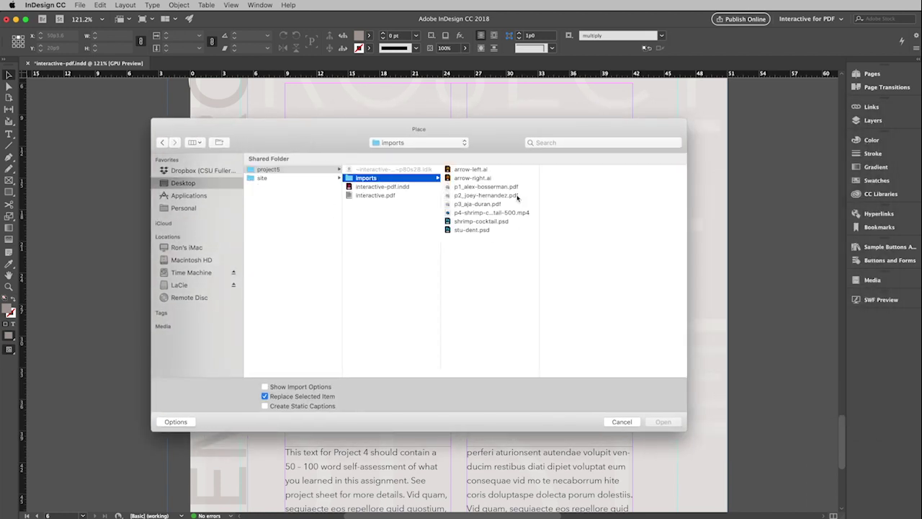
{"action": "left_click", "coordinate": [484, 214]}
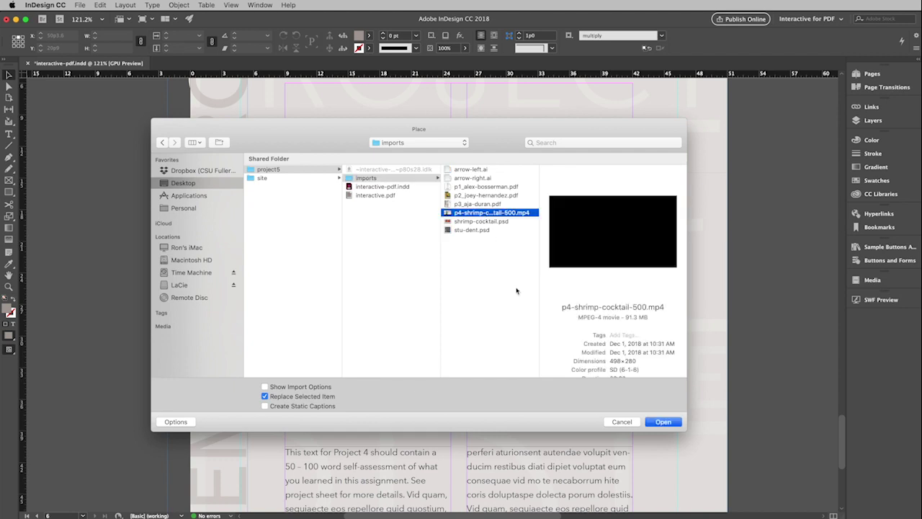
{"action": "left_click", "coordinate": [663, 421]}
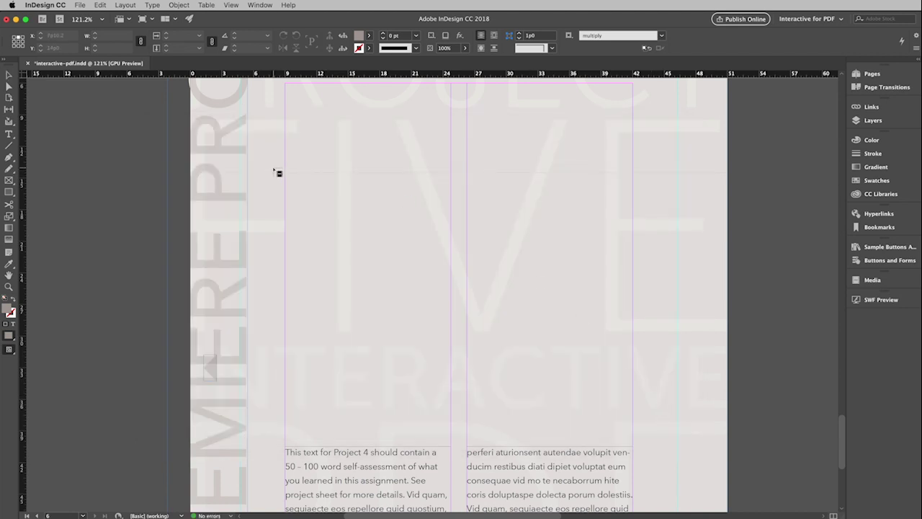
{"action": "left_click", "coordinate": [265, 153]}
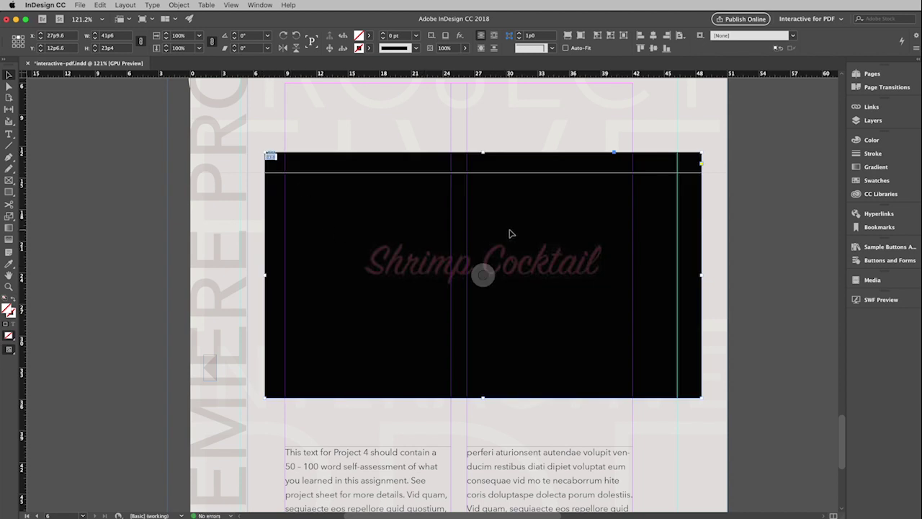
{"action": "left_click_drag", "start_coordinate": [510, 234], "coordinate": [487, 253]}
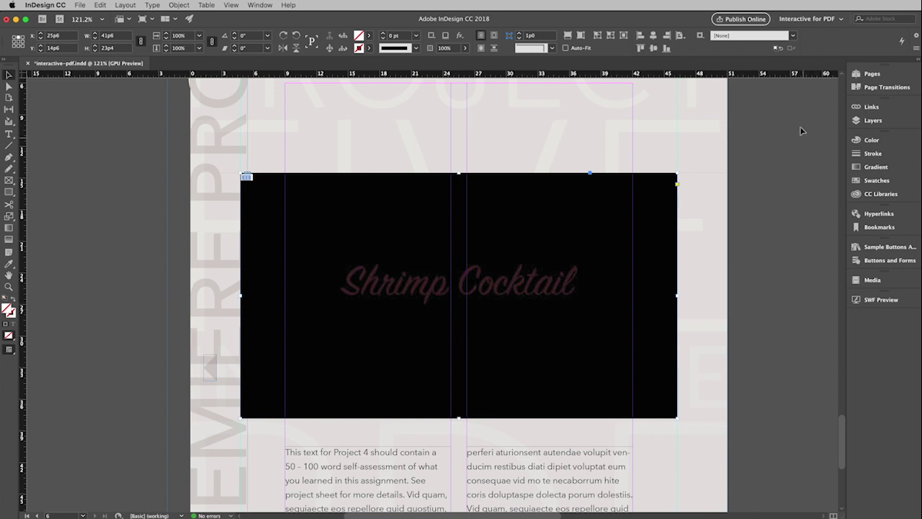
In the Interactive for PDF workspace, set the video controller to SkinOverPlayStopSeekMuteVol with Show Controller on Rollover.
{"action": "left_click", "coordinate": [822, 21]}
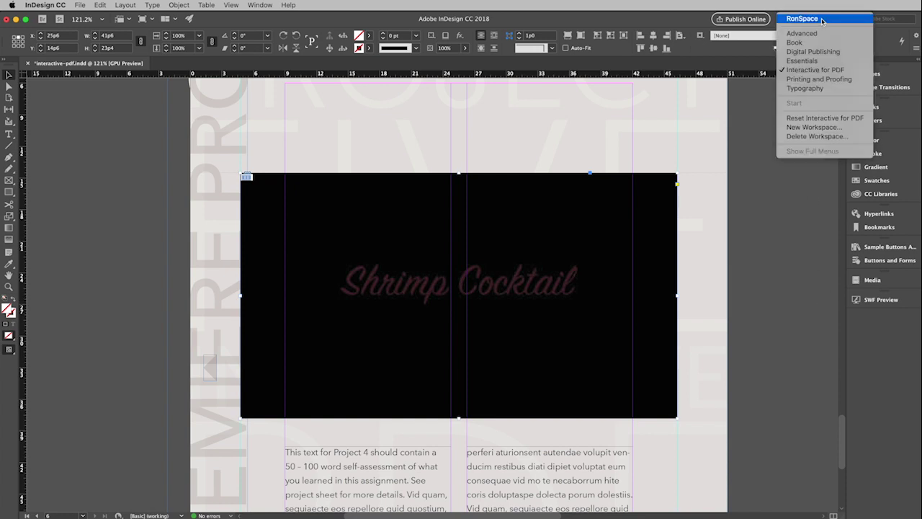
{"action": "left_click", "coordinate": [813, 70]}
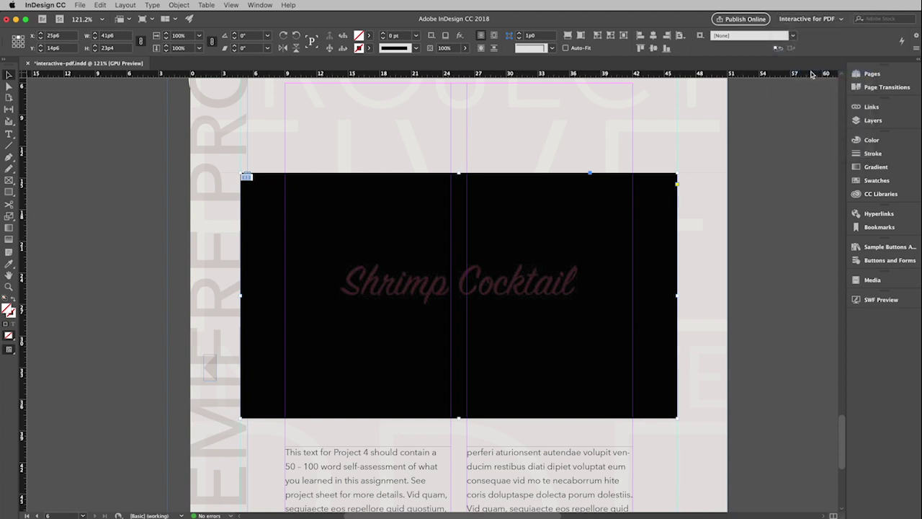
{"action": "left_click", "coordinate": [856, 282]}
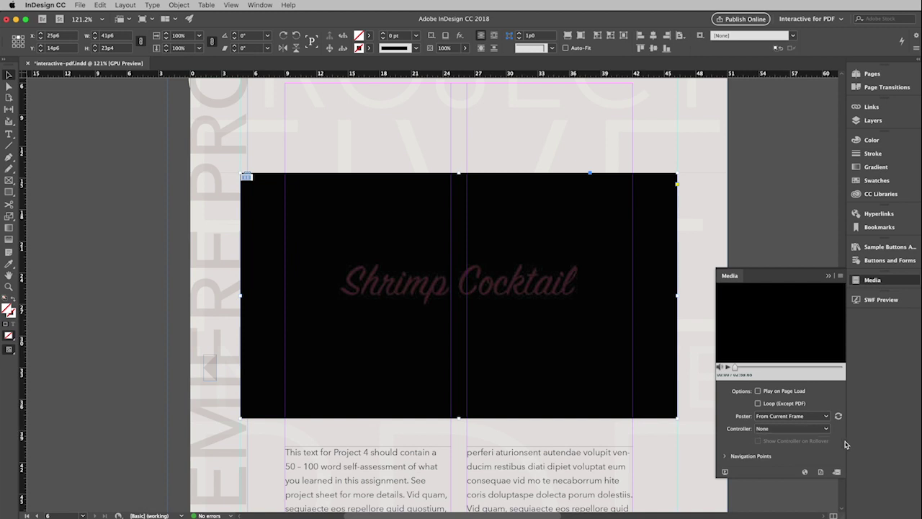
{"action": "left_click", "coordinate": [826, 429]}
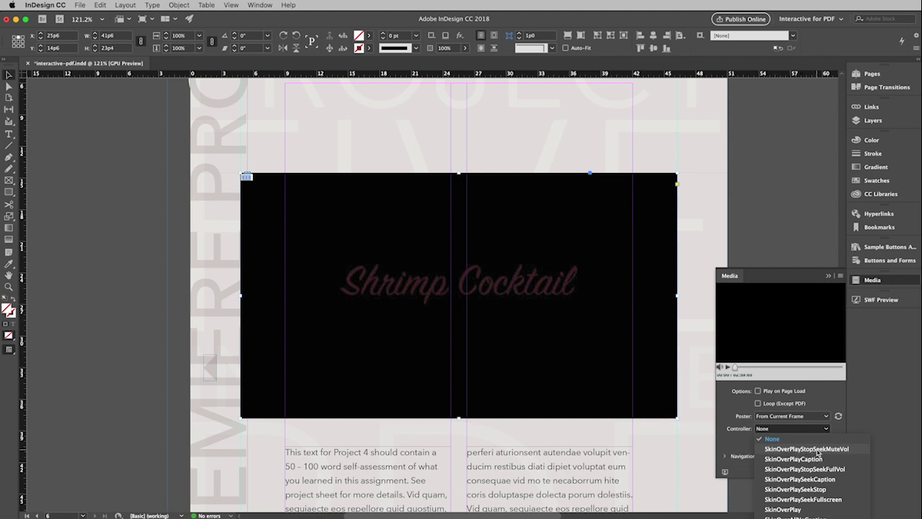
{"action": "left_click", "coordinate": [808, 448]}
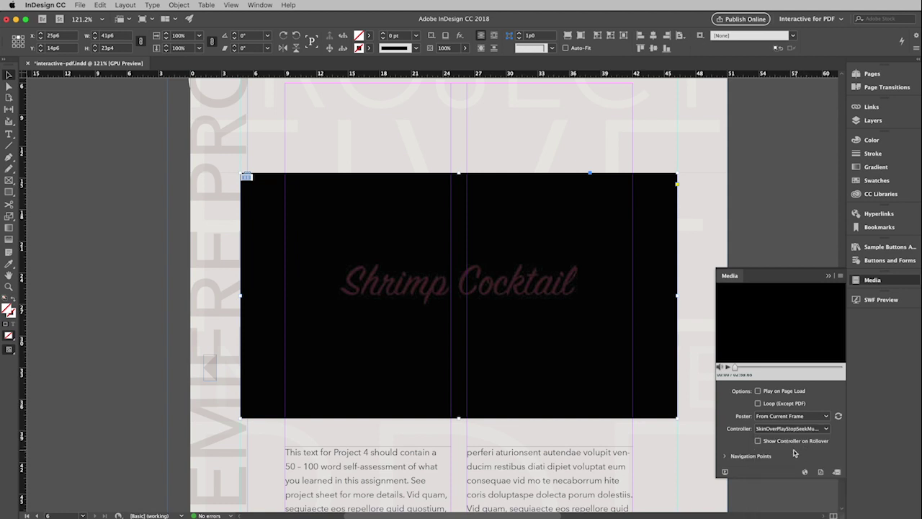
{"action": "left_click", "coordinate": [758, 441]}
Scrub the preview to the black-and-white couple frame and set it as the poster.
{"action": "left_click", "coordinate": [728, 368]}
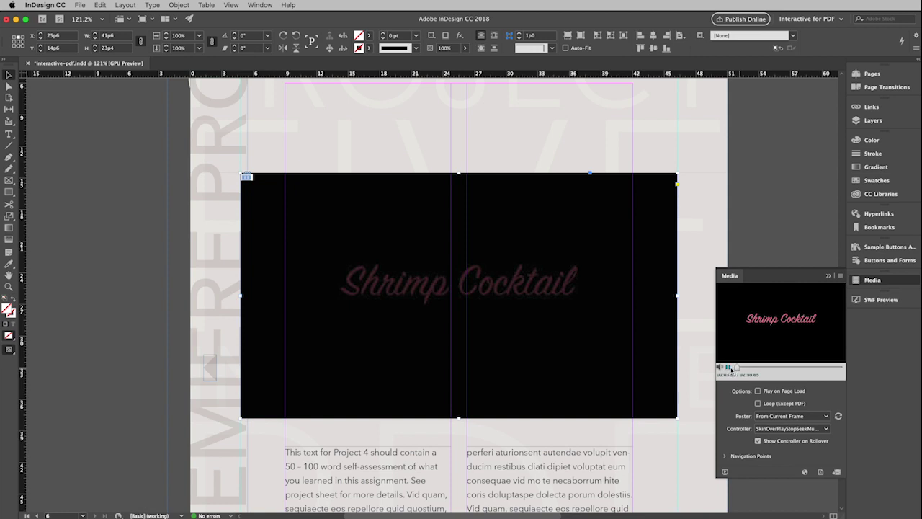
{"action": "left_click_drag", "start_coordinate": [736, 368], "coordinate": [770, 369]}
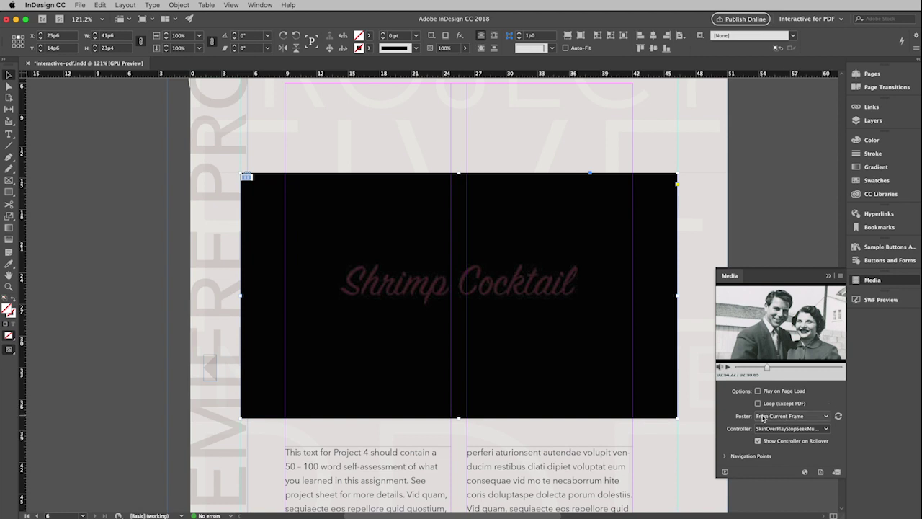
{"action": "left_click", "coordinate": [839, 418]}
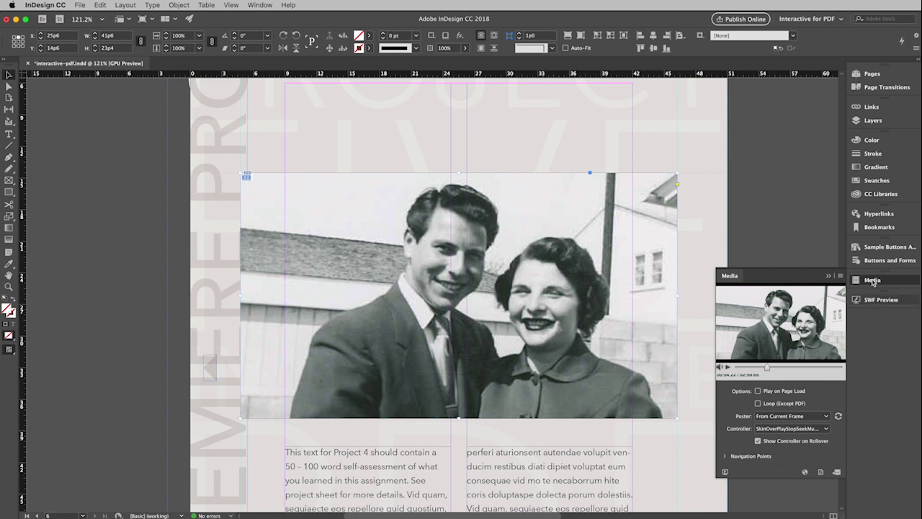
{"action": "left_click", "coordinate": [828, 277]}
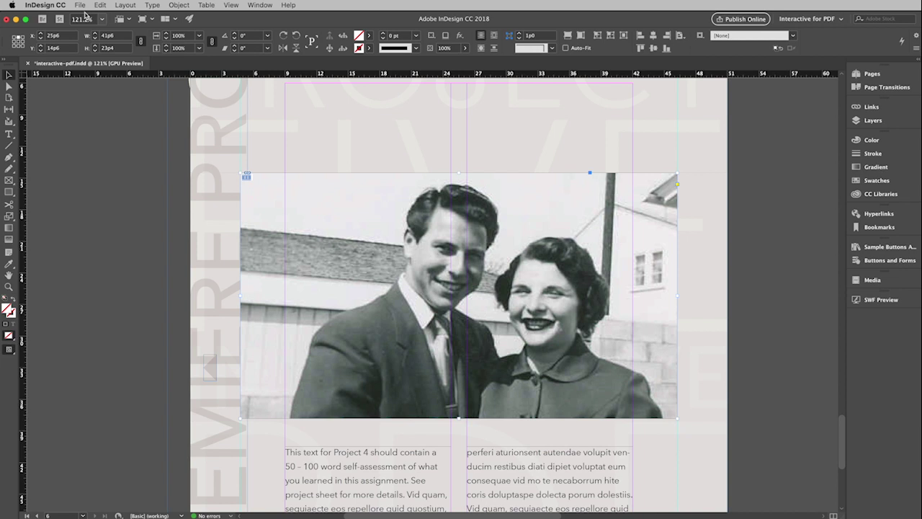
Export the document as 'movie' into the project5 folder.
{"action": "left_click", "coordinate": [80, 5]}
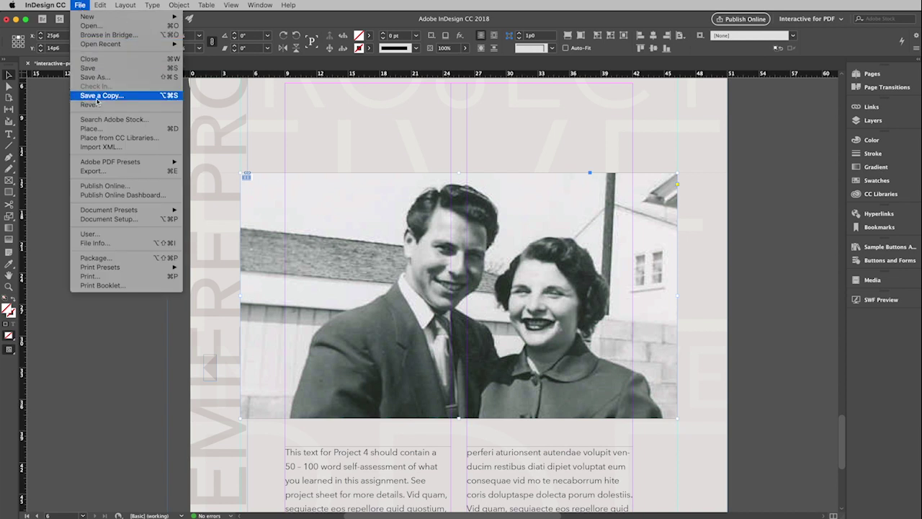
{"action": "left_click", "coordinate": [93, 171]}
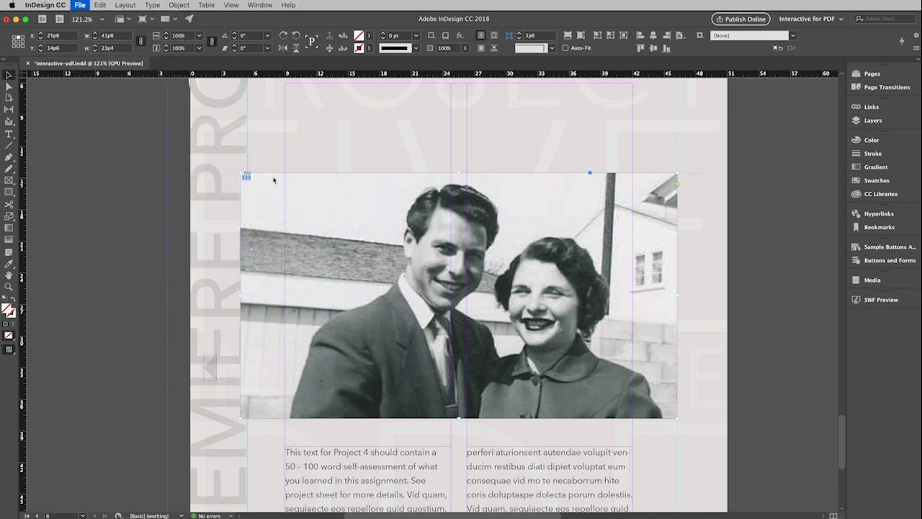
{"action": "left_click_drag", "start_coordinate": [415, 119], "coordinate": [377, 135]}
{"action": "left_click", "coordinate": [265, 214]}
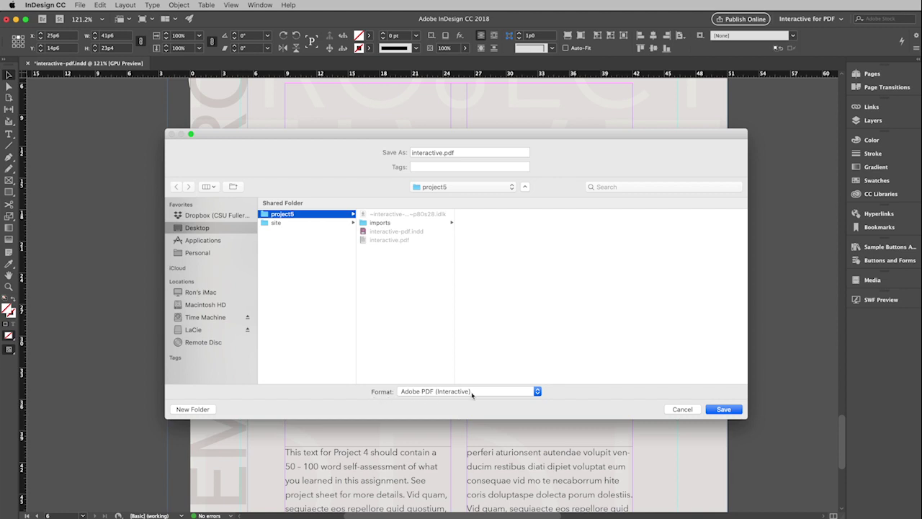
{"action": "double_click", "coordinate": [442, 152]}
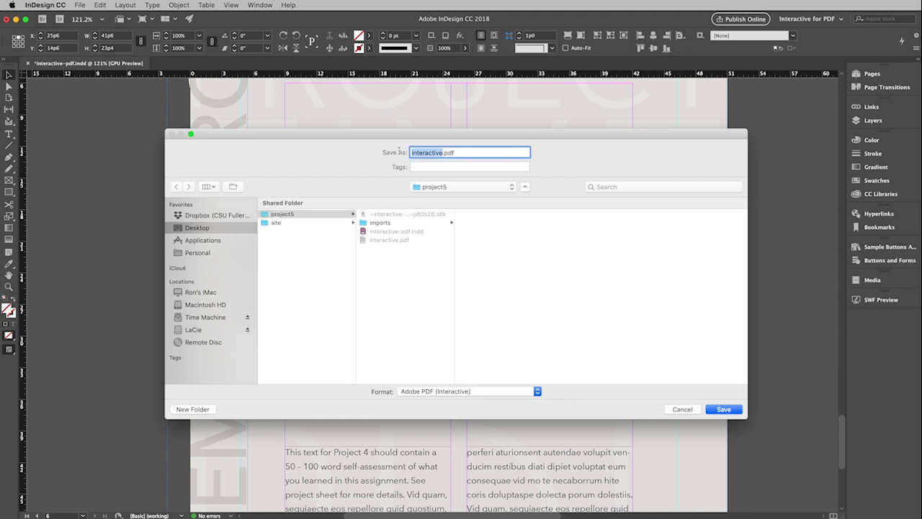
{"action": "type", "text": "movie"}
{"action": "left_click", "coordinate": [716, 408]}
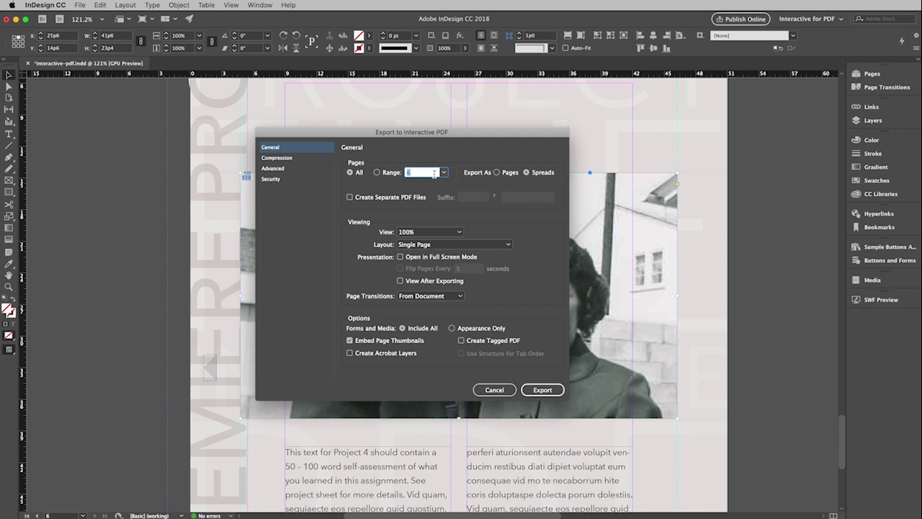
Export page 6 as spreads, accepting the CMYK blend-space warning about RGB conversion.
{"action": "left_click", "coordinate": [377, 172]}
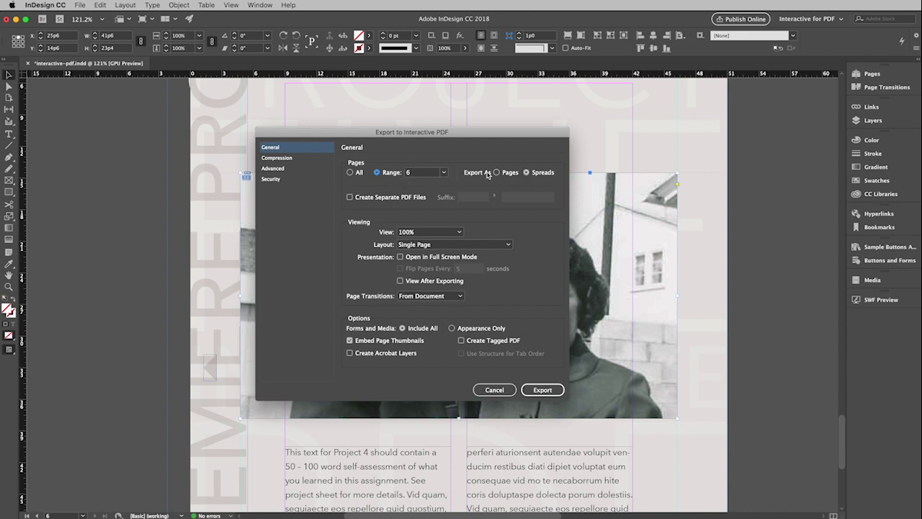
{"action": "left_click", "coordinate": [540, 175]}
{"action": "left_click", "coordinate": [538, 391]}
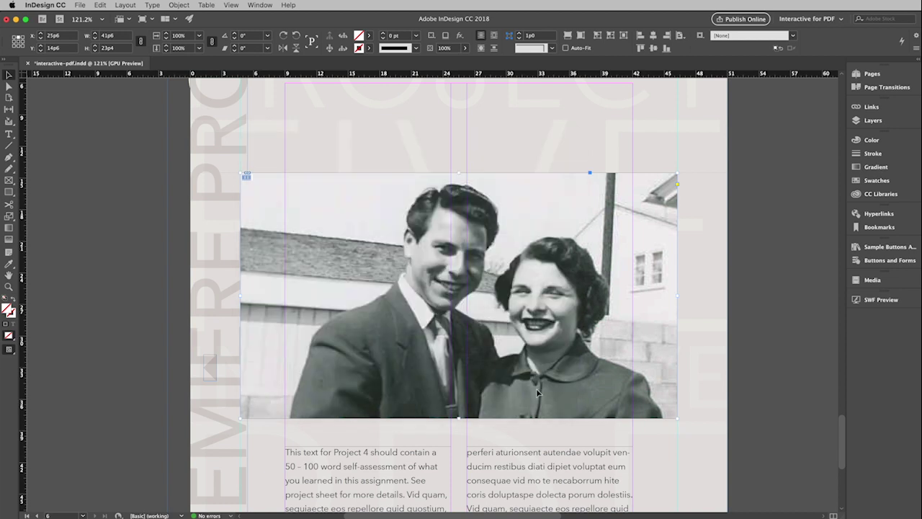
{"action": "left_click_drag", "start_coordinate": [638, 314], "coordinate": [480, 252]}
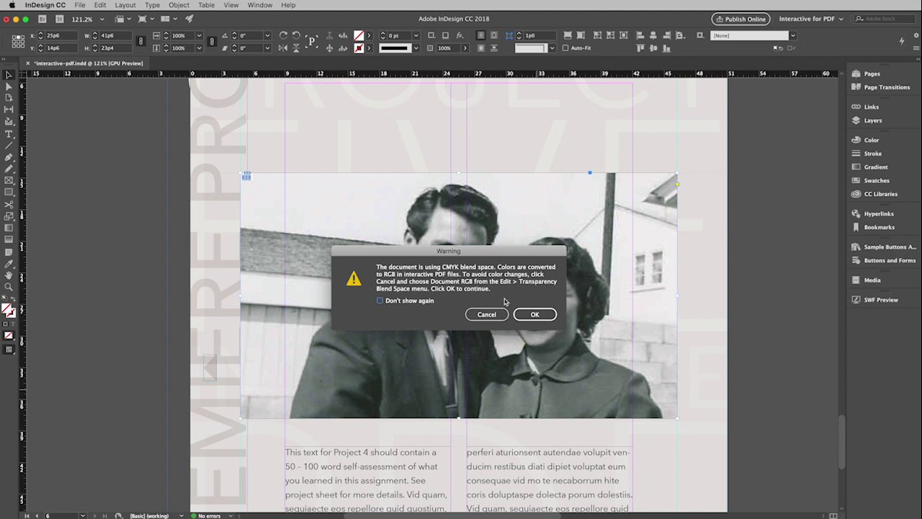
{"action": "left_click", "coordinate": [533, 315]}
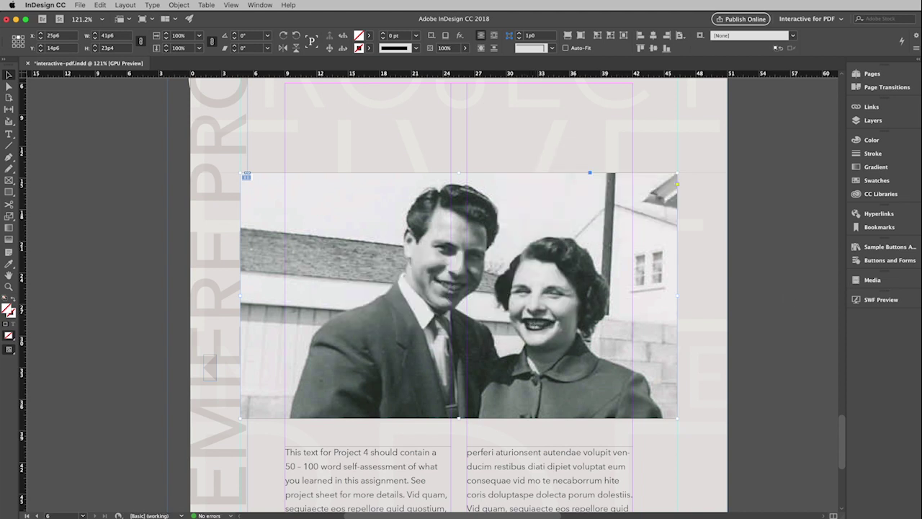
Open the exported movie.pdf from Finder in Preview and center its window.
{"action": "key", "text": "super+Tab"}
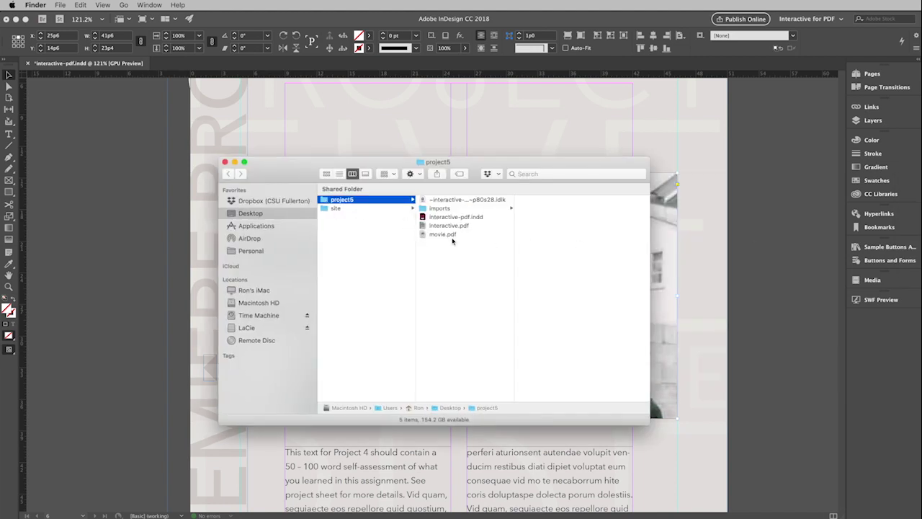
{"action": "left_click", "coordinate": [441, 235]}
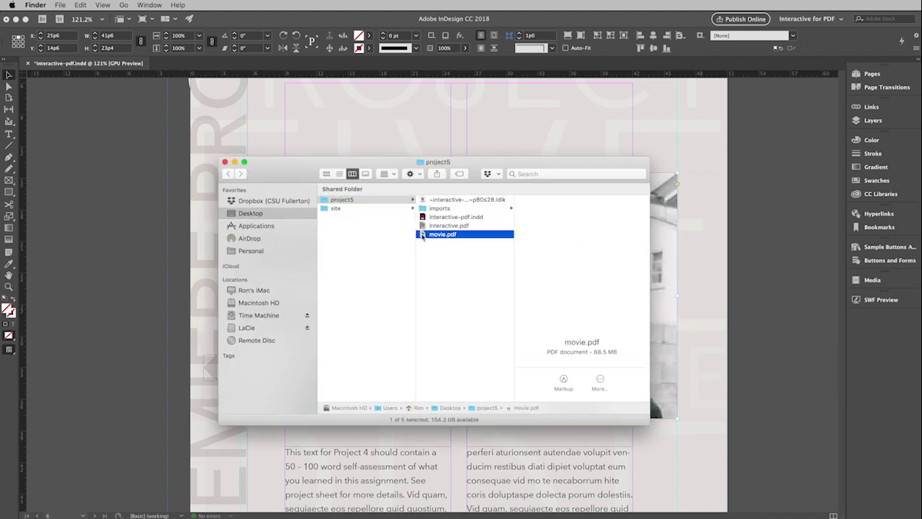
{"action": "double_click", "coordinate": [423, 236]}
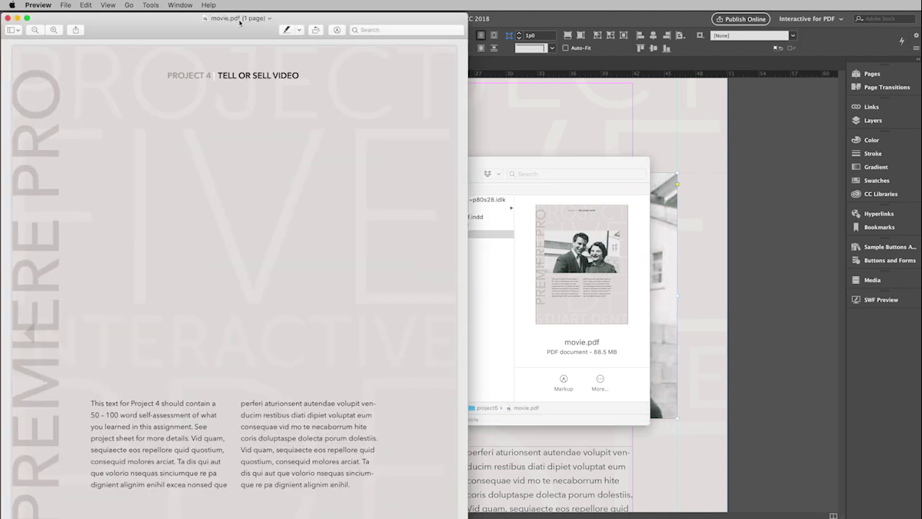
{"action": "left_click_drag", "start_coordinate": [239, 20], "coordinate": [445, 4]}
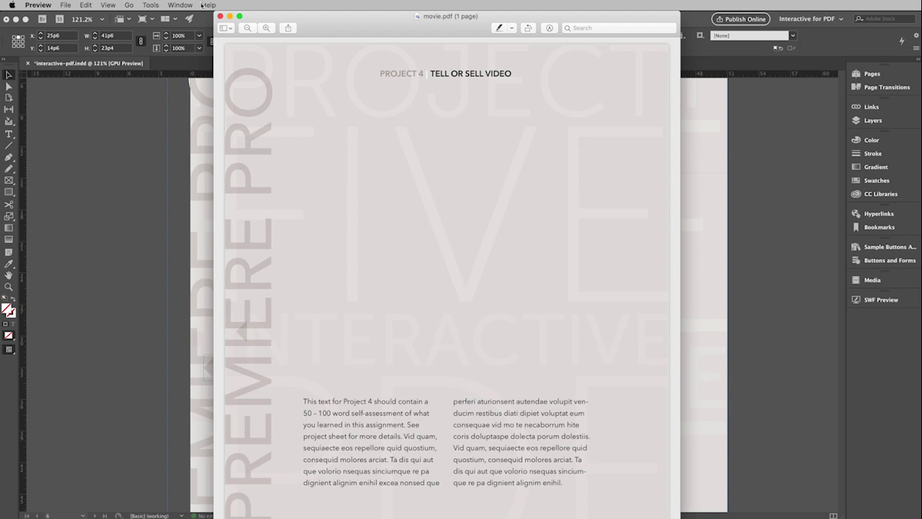
Close Preview and open movie.pdf with Adobe Acrobat Reader DC from Finder.
{"action": "left_click", "coordinate": [220, 16]}
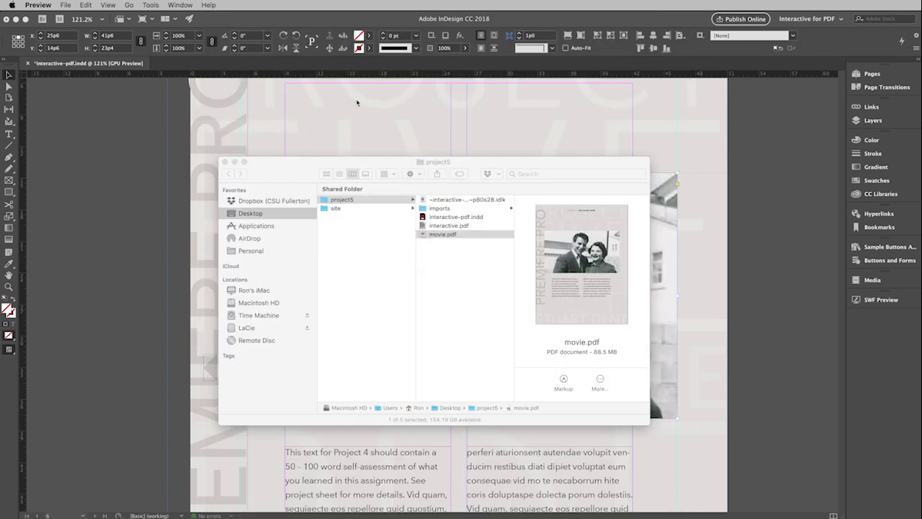
{"action": "left_click", "coordinate": [423, 236]}
{"action": "right_click", "coordinate": [423, 236]}
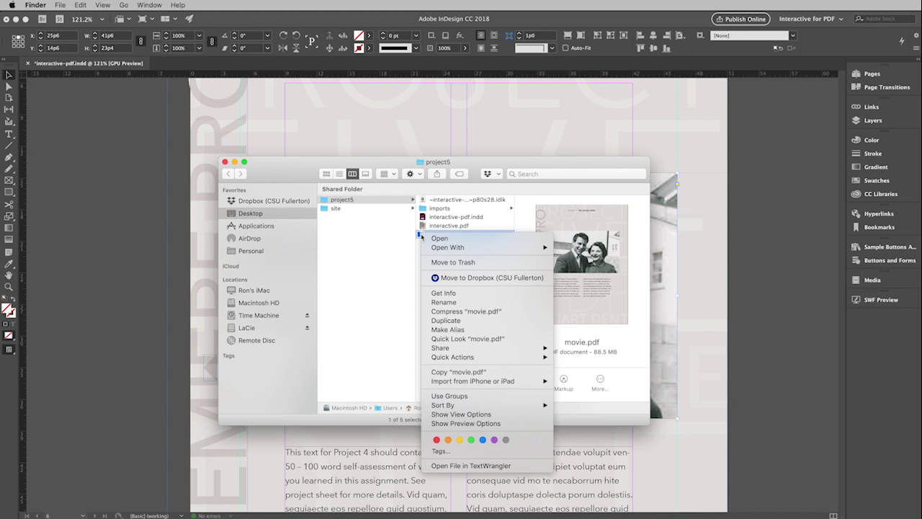
{"action": "mouse_move", "coordinate": [445, 247]}
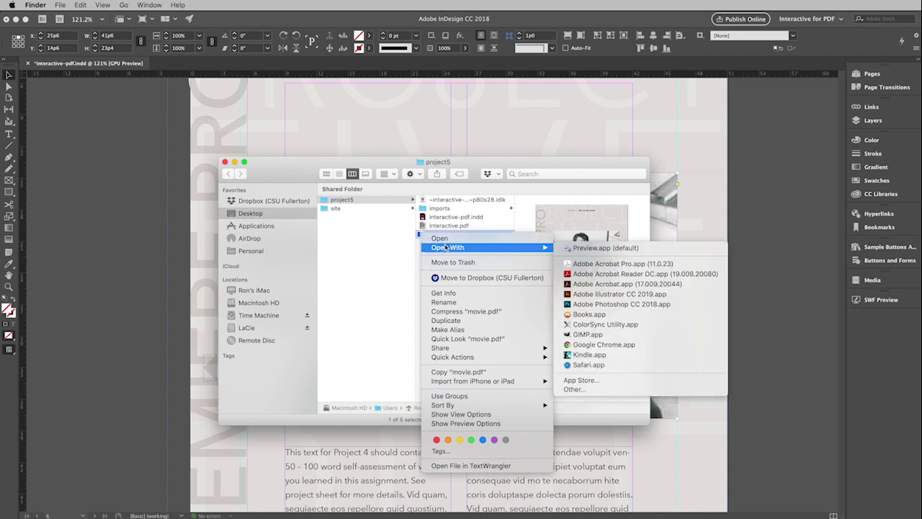
{"action": "left_click", "coordinate": [593, 274]}
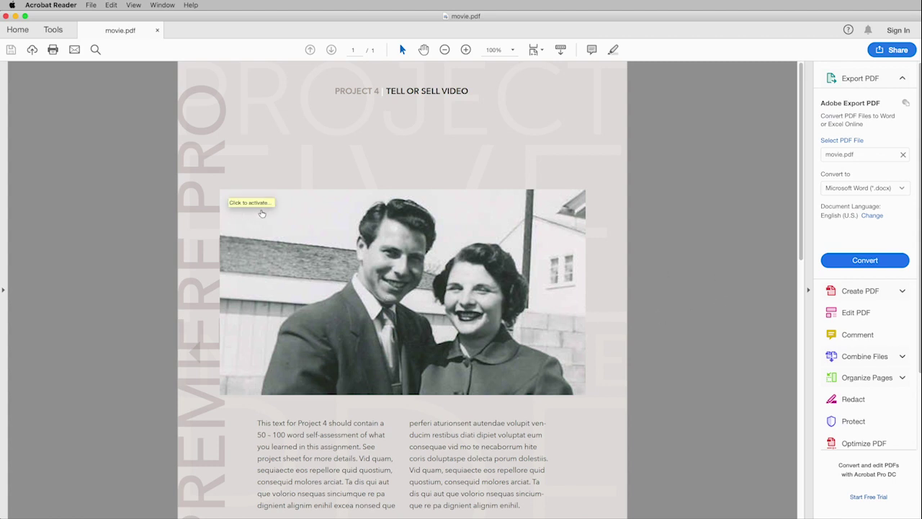
Start the embedded Shrimp Cocktail video from its poster and reveal the controller bar.
{"action": "left_click", "coordinate": [423, 297]}
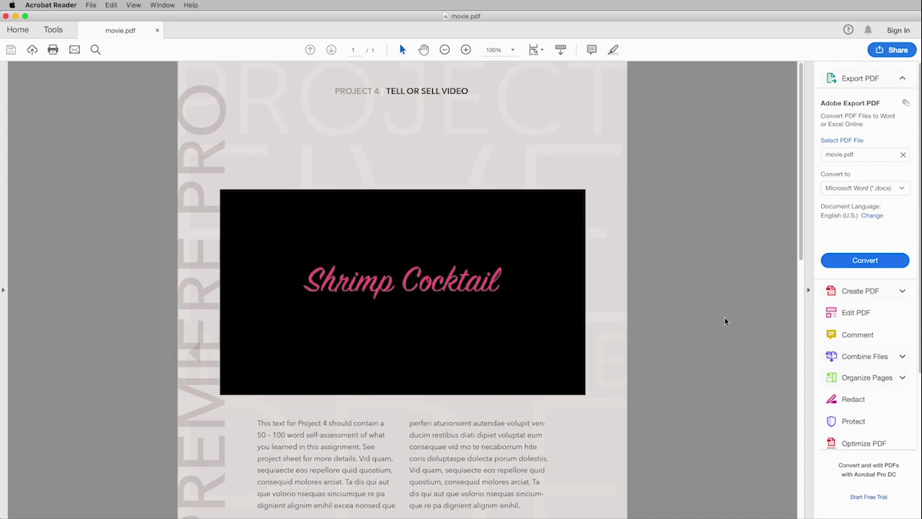
{"action": "mouse_move", "coordinate": [358, 354]}
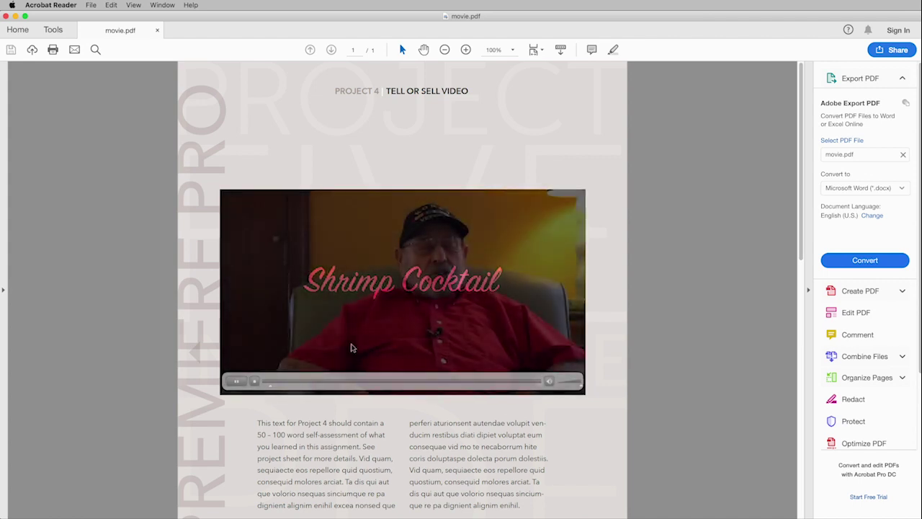